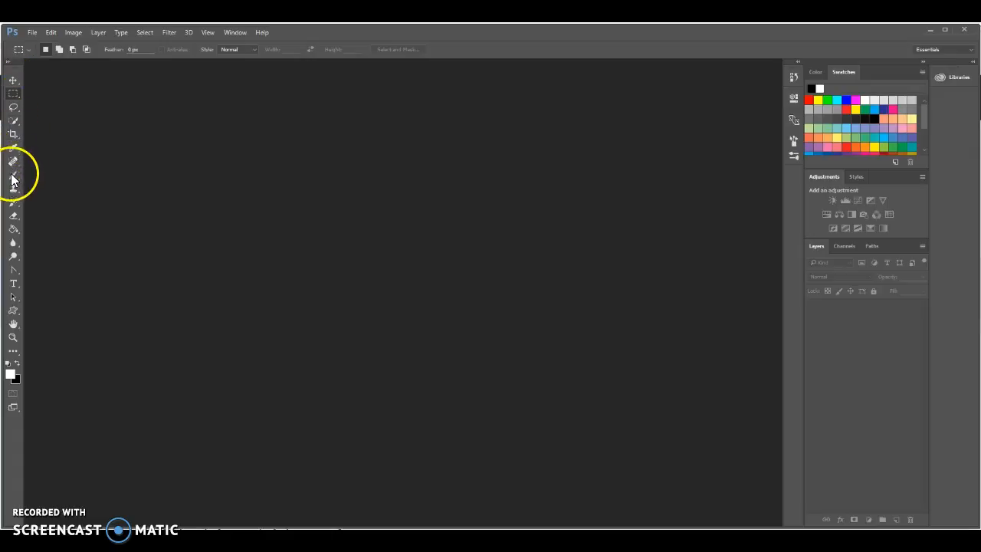
Examine the options of the Move, Rectangular Marquee and Lasso tools, and view the color picker beside the swatches.
{"action": "left_click", "coordinate": [13, 82]}
{"action": "left_click", "coordinate": [15, 47]}
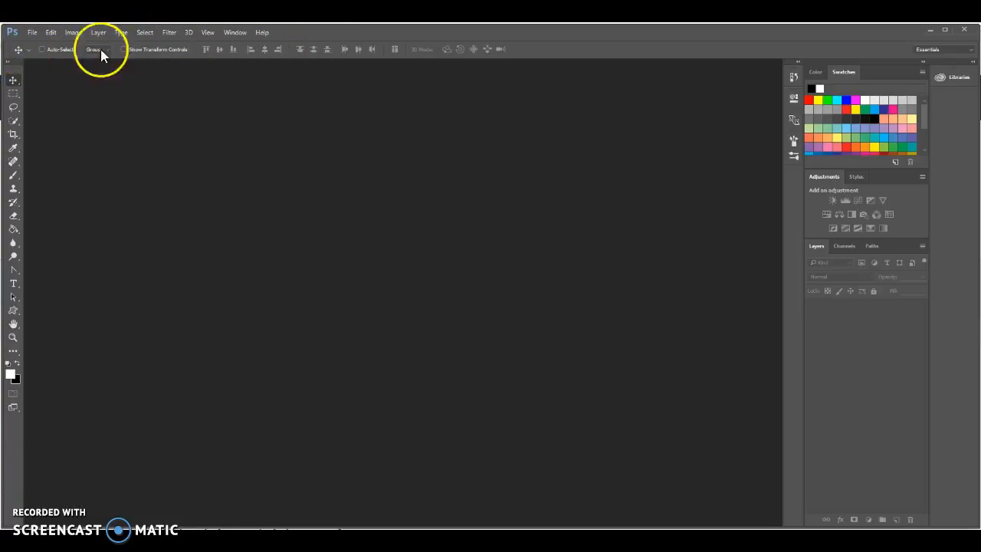
{"action": "left_click", "coordinate": [13, 93]}
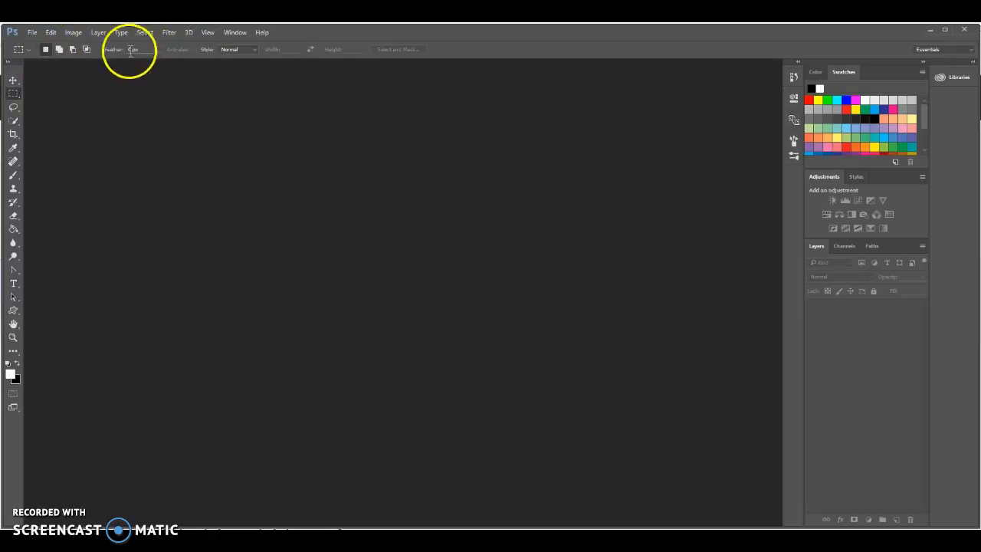
{"action": "left_click", "coordinate": [12, 81]}
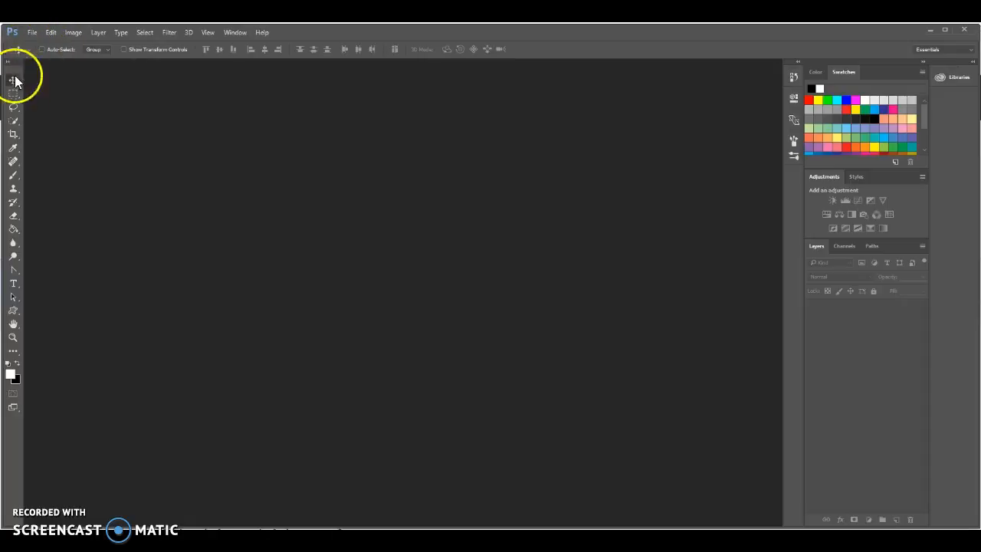
{"action": "left_click", "coordinate": [13, 107]}
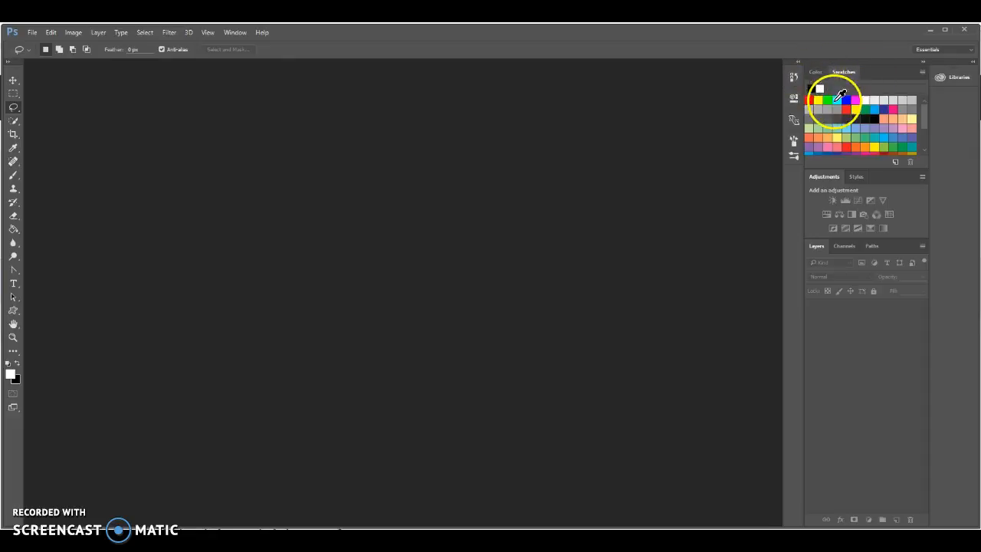
{"action": "left_click", "coordinate": [814, 73]}
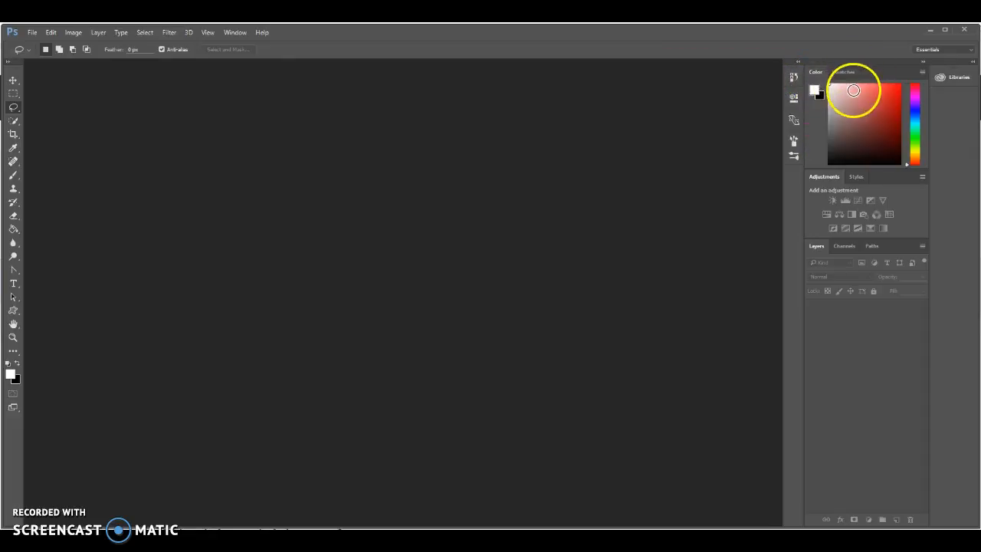
{"action": "left_click_drag", "start_coordinate": [878, 95], "coordinate": [879, 108]}
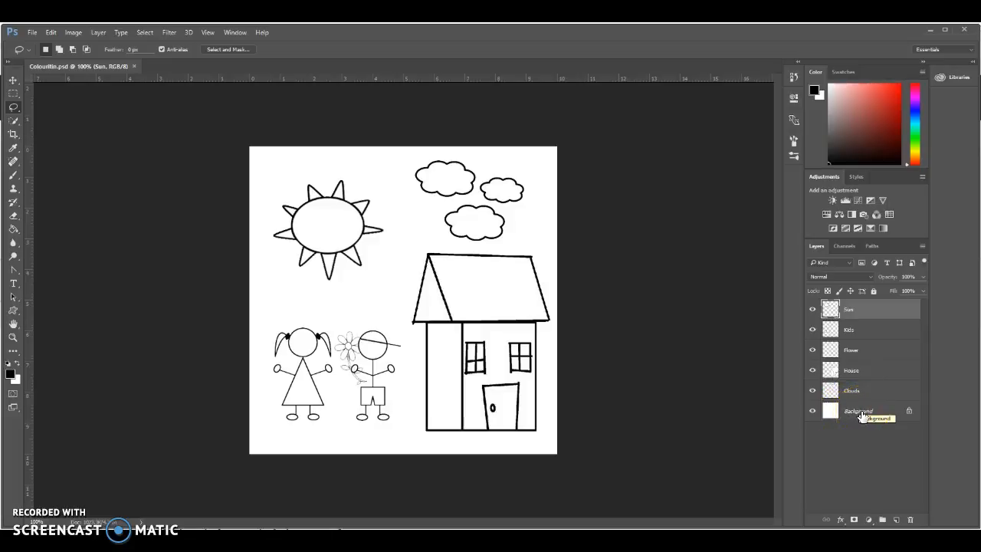
Unlock the Background layer and hide the Sun, Kids, Flower and House layers, keeping the Clouds layer selected.
{"action": "left_click", "coordinate": [908, 411]}
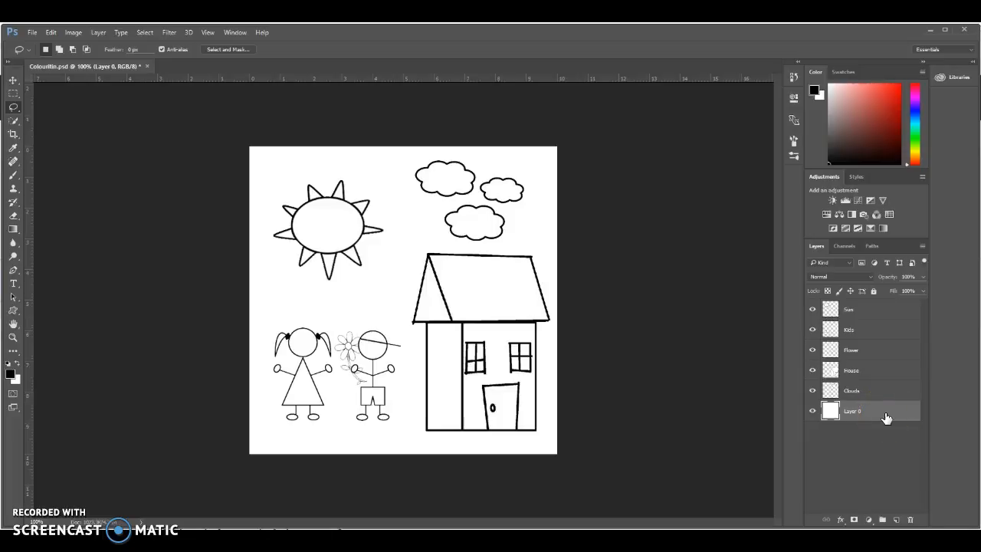
{"action": "left_click", "coordinate": [870, 392]}
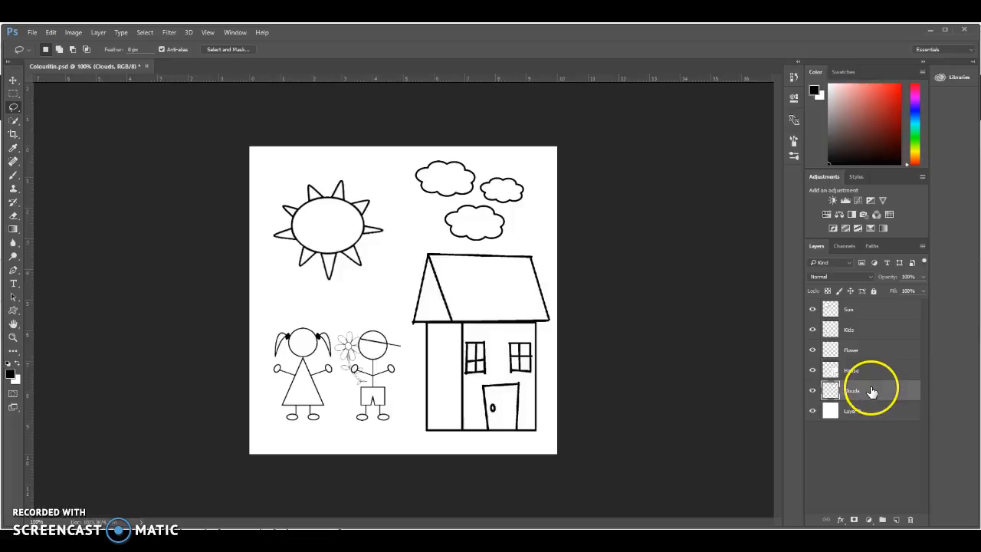
{"action": "left_click", "coordinate": [812, 370]}
{"action": "left_click_drag", "start_coordinate": [812, 358], "coordinate": [813, 310]}
{"action": "left_click", "coordinate": [830, 390]}
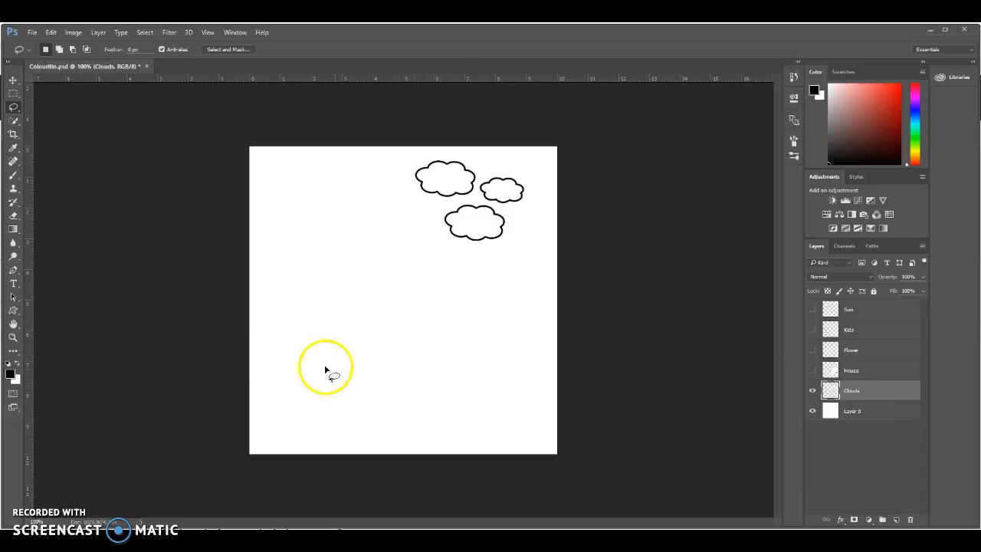
Fill all three clouds with cyan from the swatches using the Paint Bucket tool.
{"action": "left_click", "coordinate": [10, 233]}
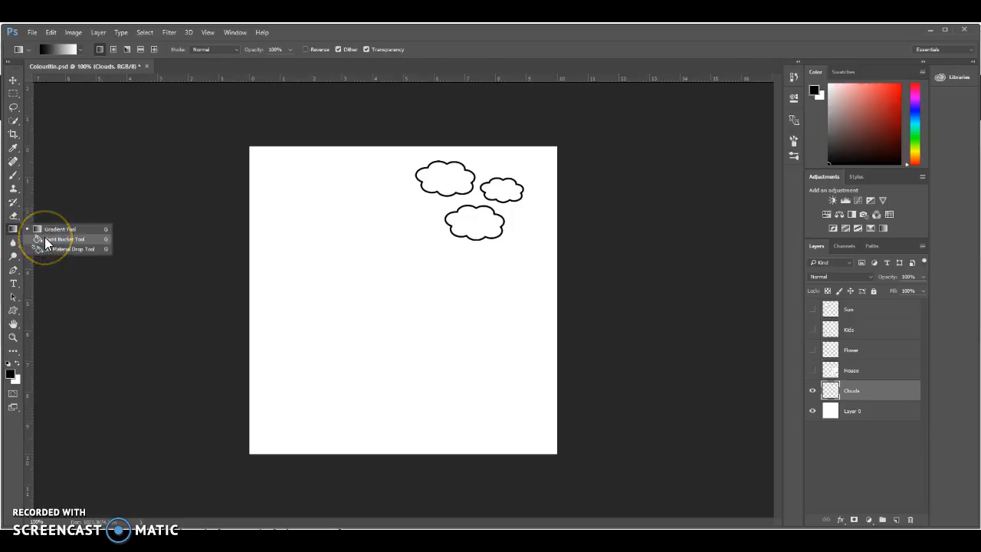
{"action": "left_click", "coordinate": [38, 239]}
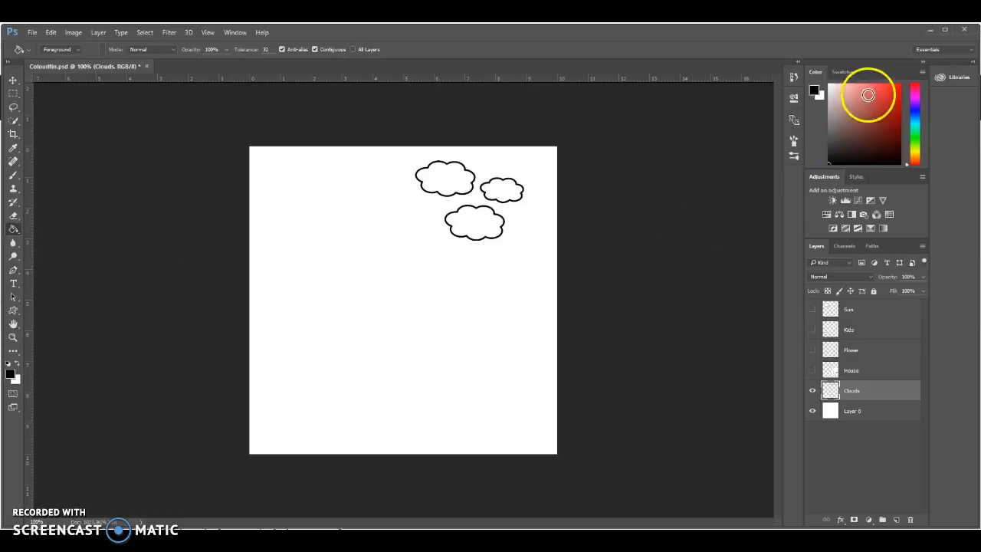
{"action": "left_click", "coordinate": [840, 72]}
{"action": "left_click", "coordinate": [836, 100]}
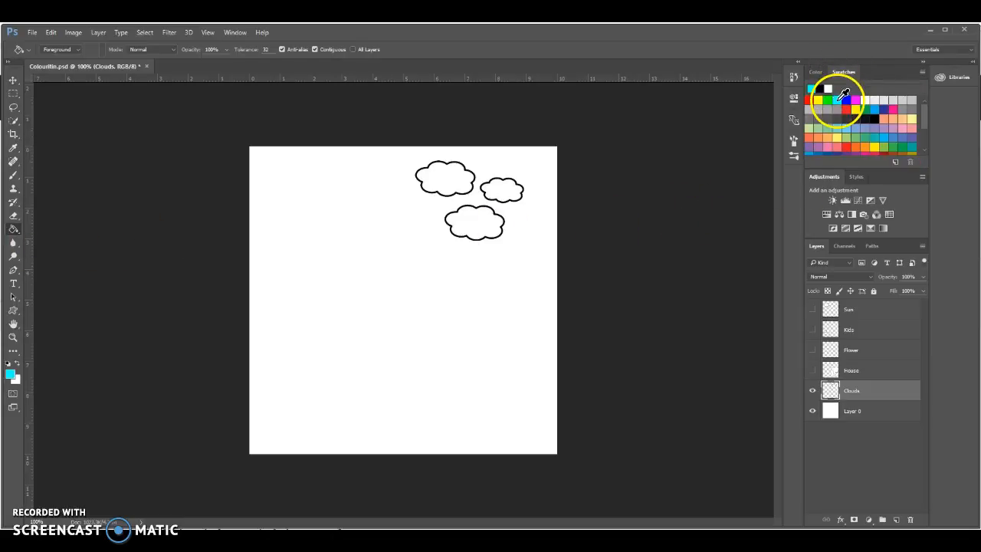
{"action": "left_click", "coordinate": [452, 189]}
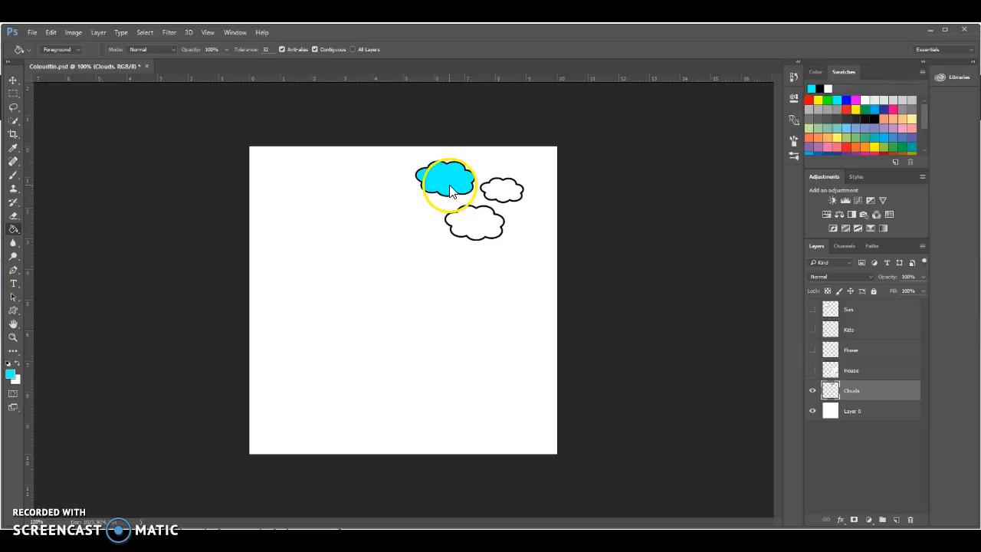
{"action": "left_click", "coordinate": [468, 221]}
{"action": "left_click", "coordinate": [498, 192]}
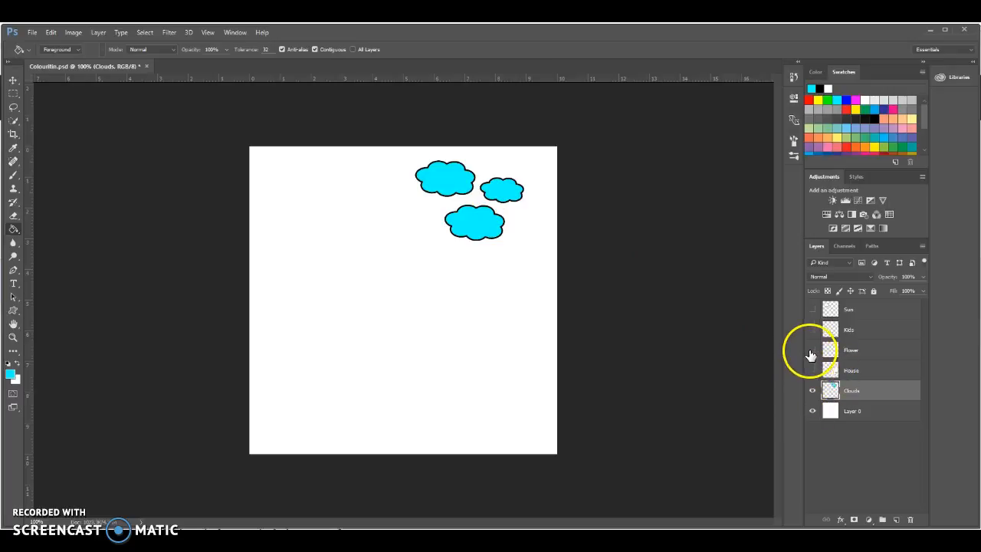
Show and select the Sun layer, and fill the sun's round center with yellow.
{"action": "left_click", "coordinate": [812, 309]}
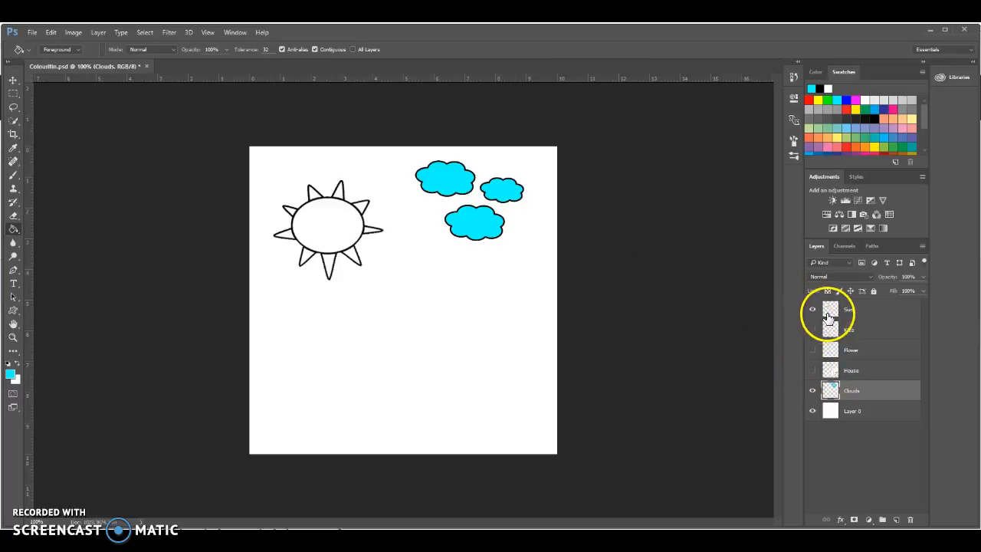
{"action": "left_click", "coordinate": [842, 310]}
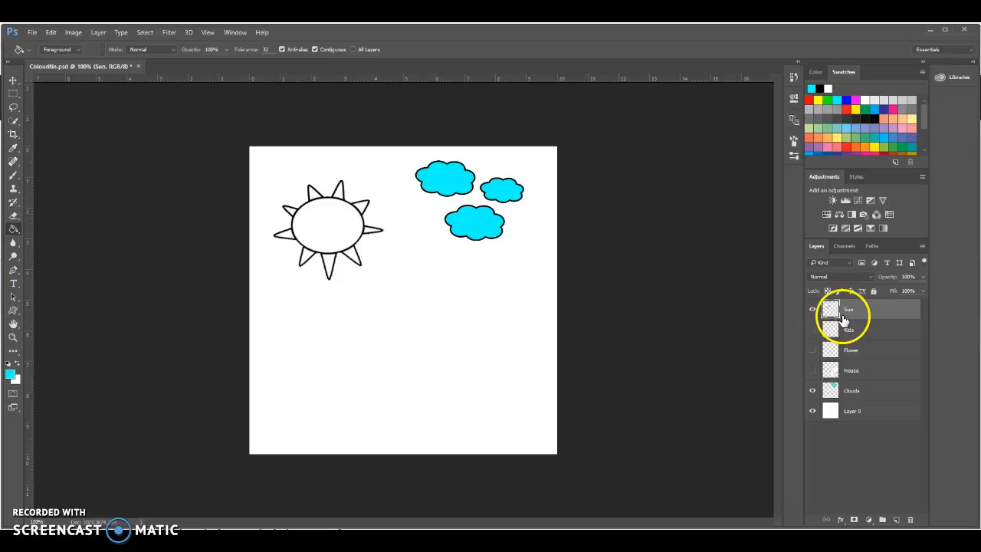
{"action": "left_click", "coordinate": [818, 98]}
{"action": "left_click", "coordinate": [335, 228]}
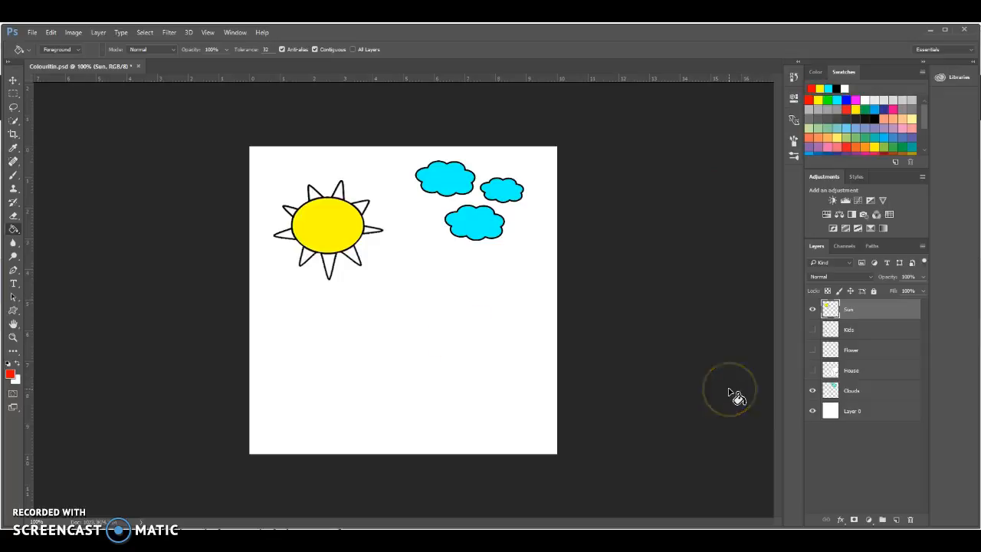
{"action": "left_click", "coordinate": [728, 398]}
{"action": "left_click", "coordinate": [733, 363]}
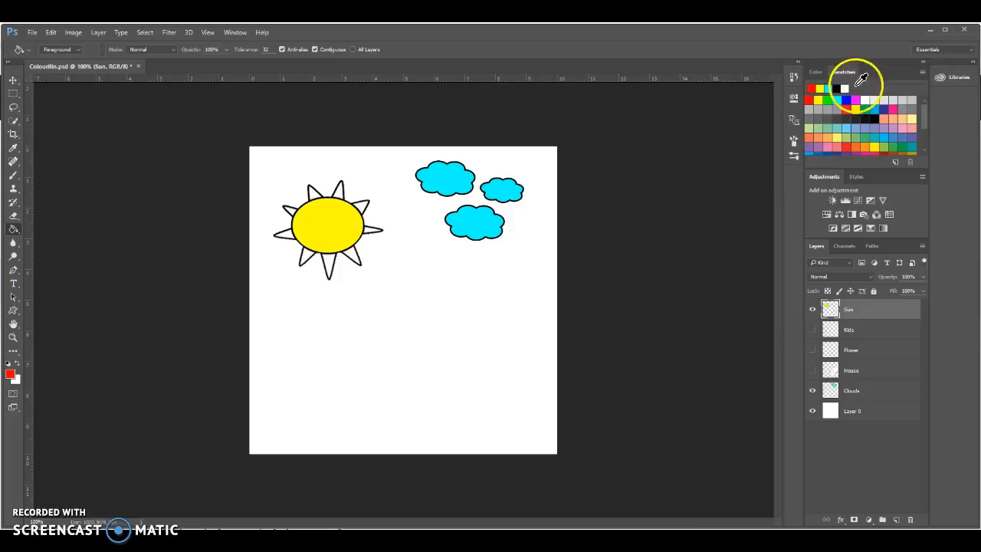
Try filling the lowest cloud with light gray while the Sun layer is selected, and undo that fill through the history.
{"action": "left_click", "coordinate": [889, 97]}
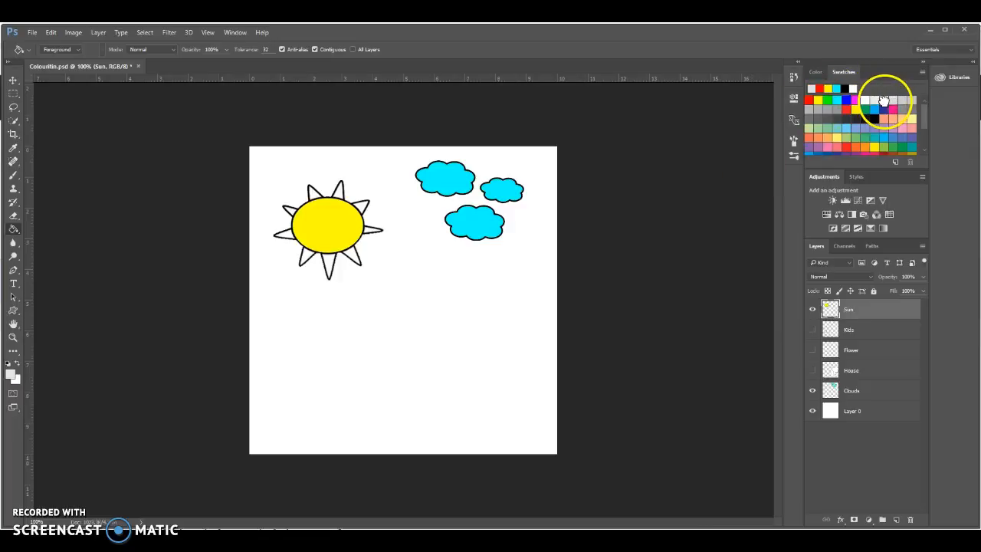
{"action": "left_click", "coordinate": [488, 229]}
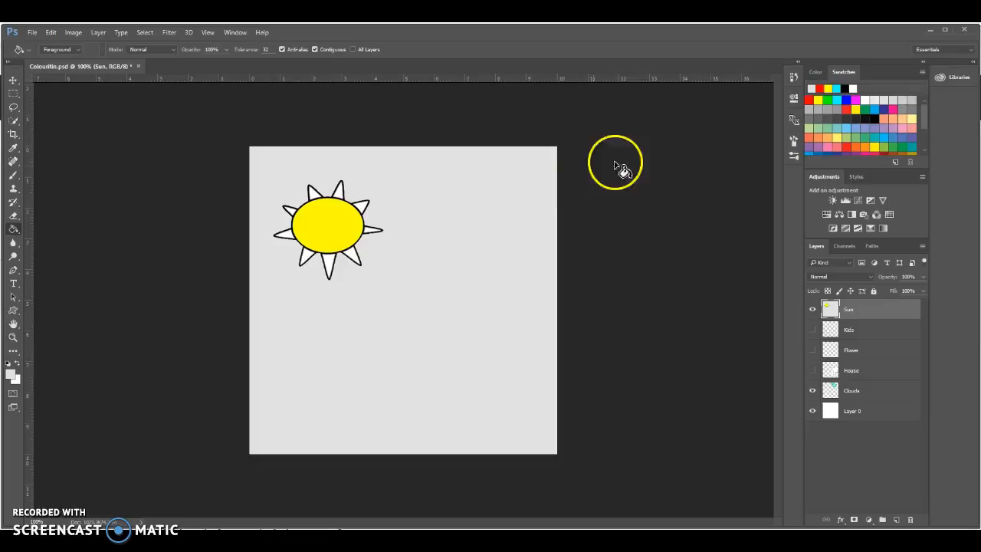
{"action": "left_click", "coordinate": [794, 80]}
{"action": "left_click_drag", "start_coordinate": [718, 234], "coordinate": [702, 314]}
{"action": "left_click", "coordinate": [716, 170]}
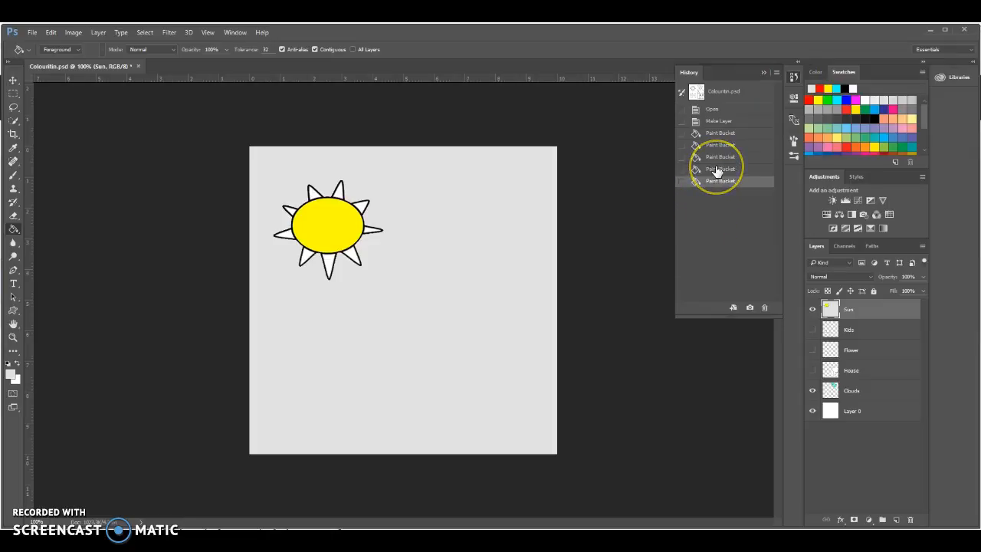
{"action": "left_click", "coordinate": [718, 181]}
{"action": "left_click", "coordinate": [710, 170]}
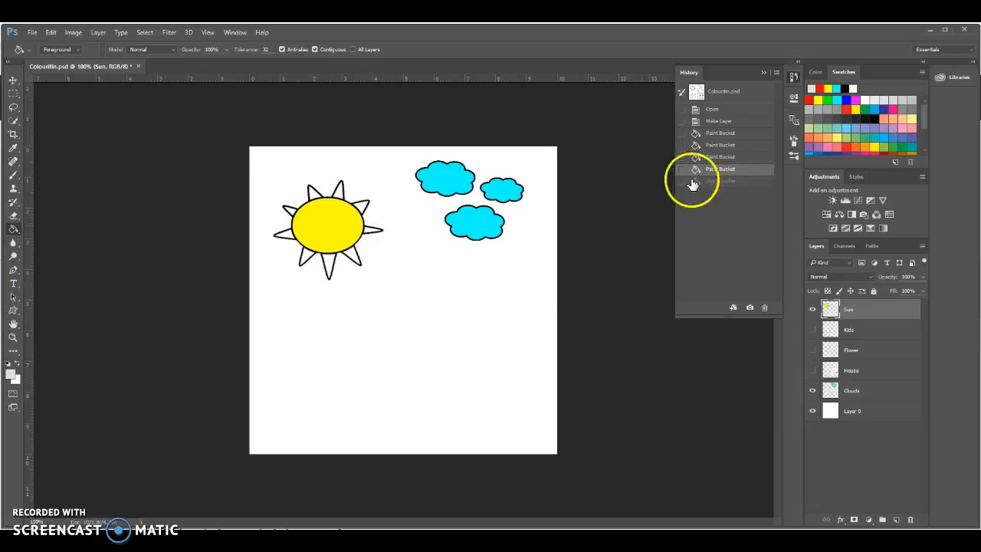
Show the Kids, Flower and House layers again and select the House layer.
{"action": "left_click", "coordinate": [812, 330]}
{"action": "left_click", "coordinate": [812, 350]}
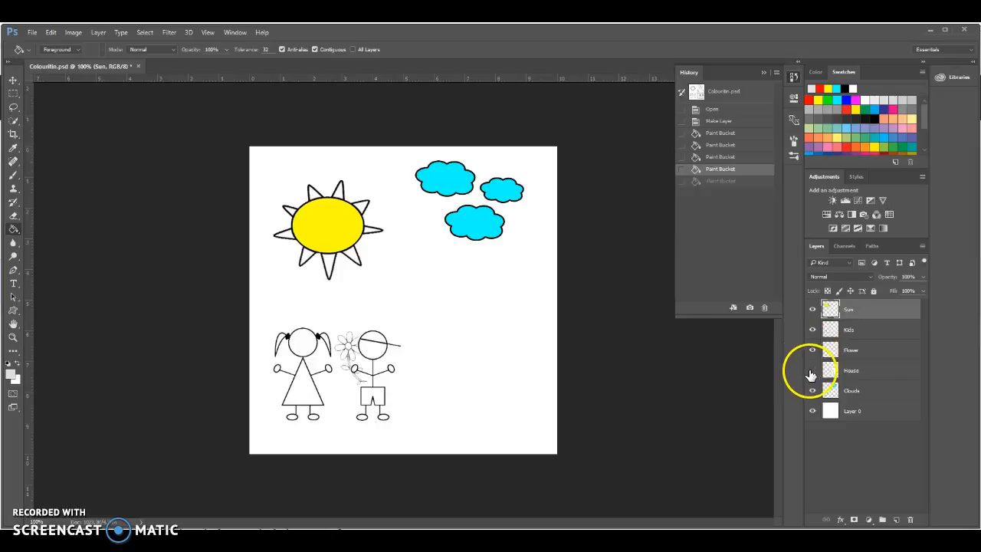
{"action": "left_click", "coordinate": [812, 370]}
{"action": "left_click", "coordinate": [835, 371]}
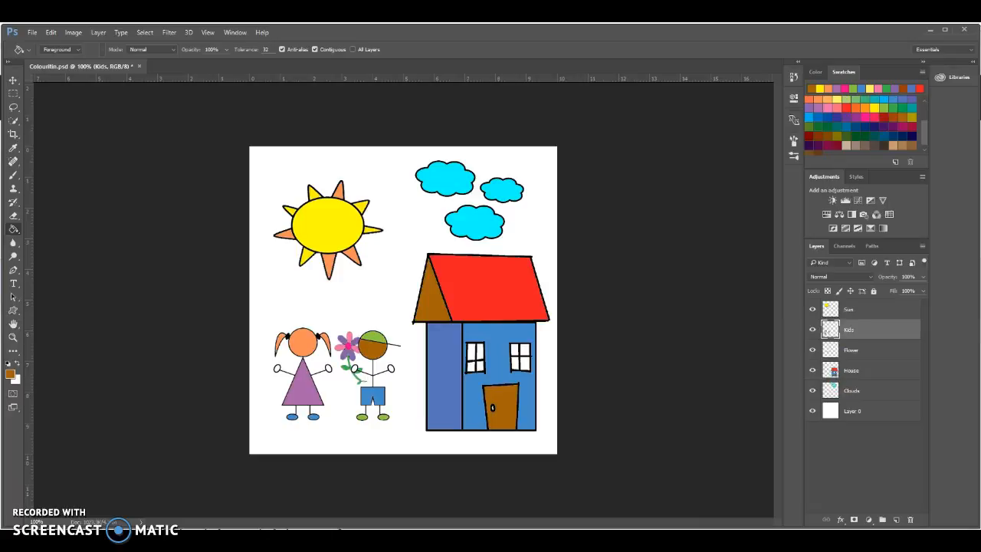
Hide the Sun, Kids, Flower, House and Clouds layers and select Layer 0 for the background.
{"action": "left_click", "coordinate": [812, 309]}
{"action": "left_click", "coordinate": [812, 329]}
{"action": "left_click", "coordinate": [812, 350]}
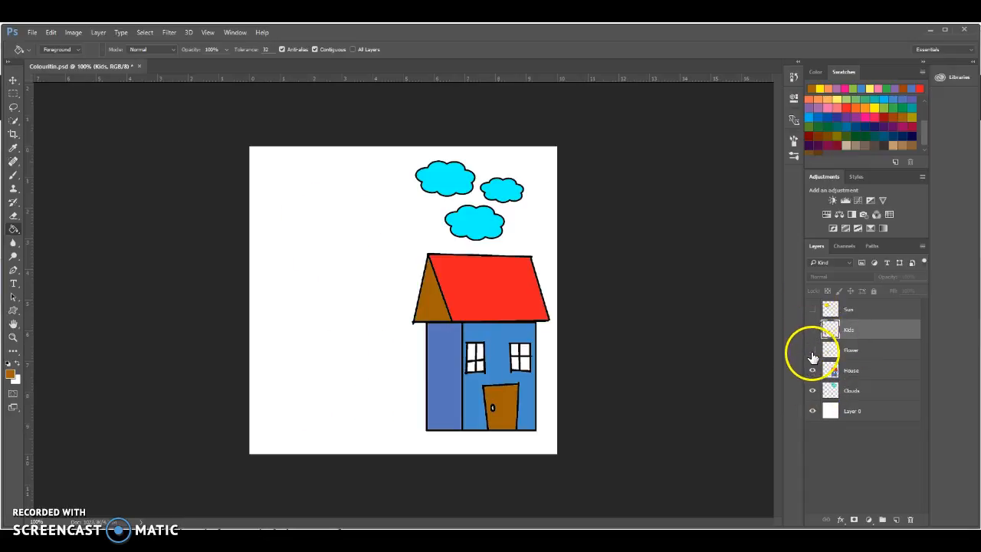
{"action": "left_click", "coordinate": [812, 370]}
{"action": "left_click", "coordinate": [812, 390]}
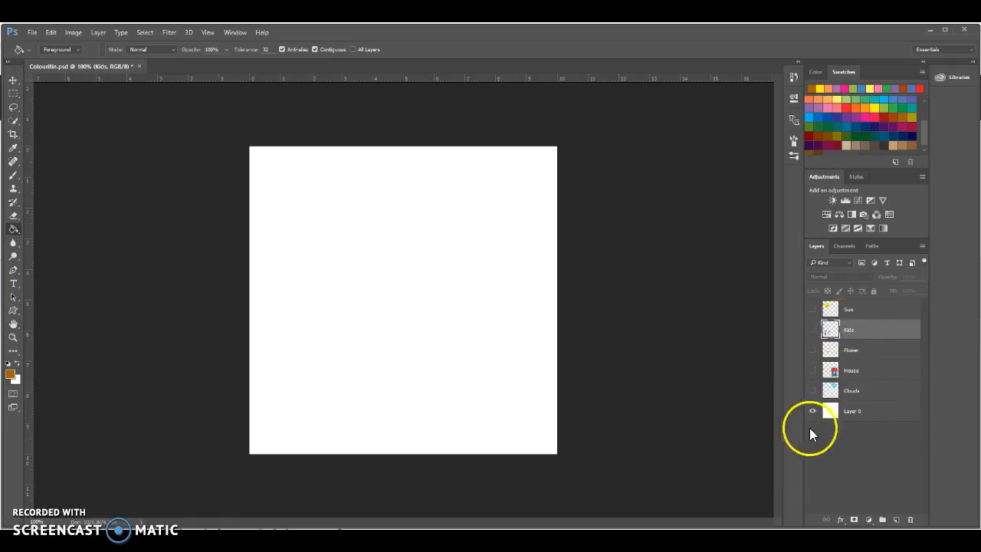
{"action": "left_click", "coordinate": [850, 411]}
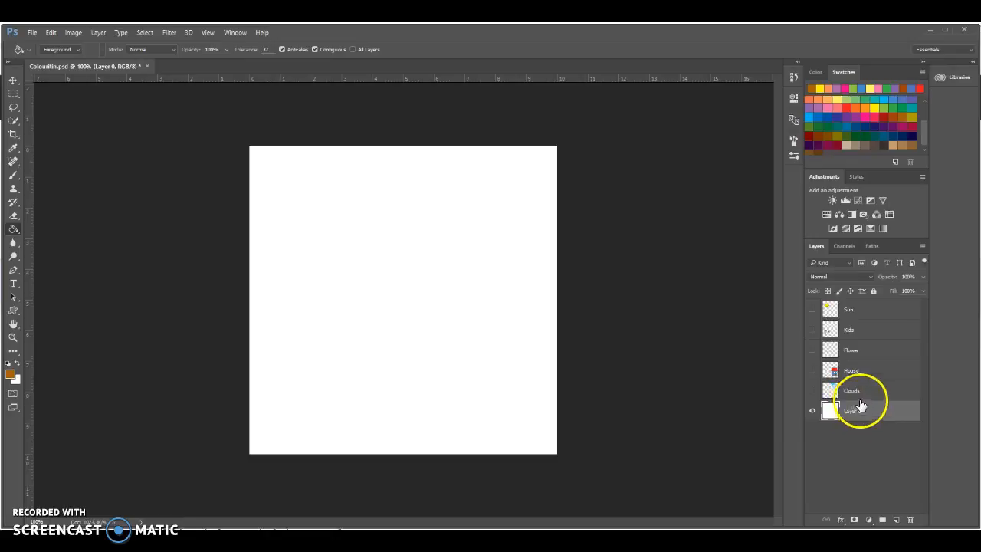
Fill Layer 0 with a rainbow preset using the Gradient tool, trying several directions and ending diagonally from the upper-left corner towards the lower-right corner.
{"action": "right_click", "coordinate": [13, 230]}
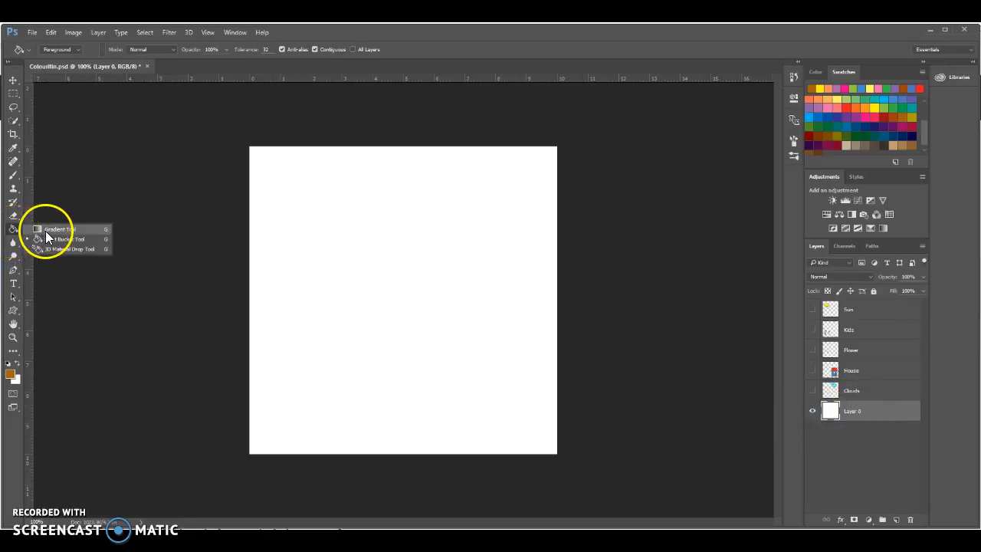
{"action": "left_click", "coordinate": [51, 229]}
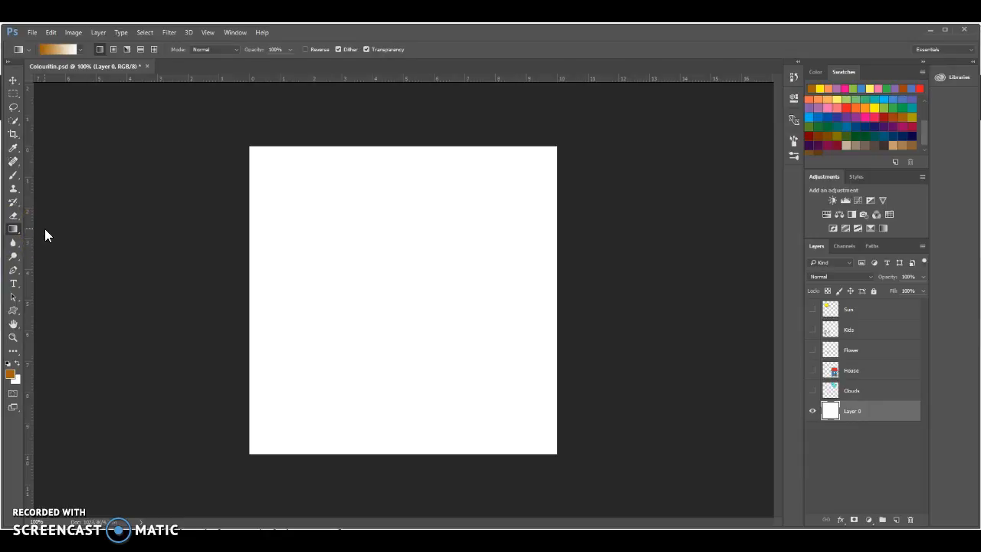
{"action": "left_click", "coordinate": [79, 49]}
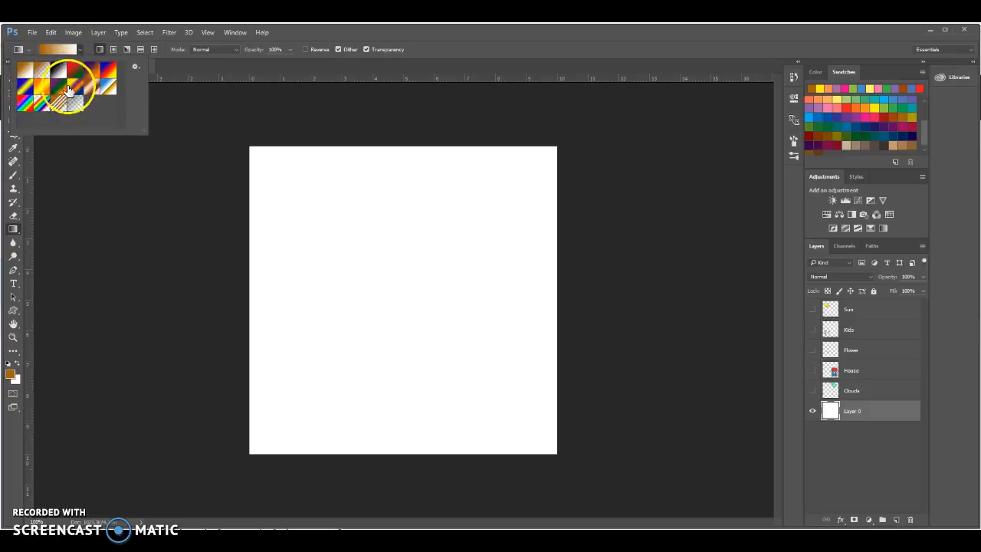
{"action": "left_click", "coordinate": [23, 106]}
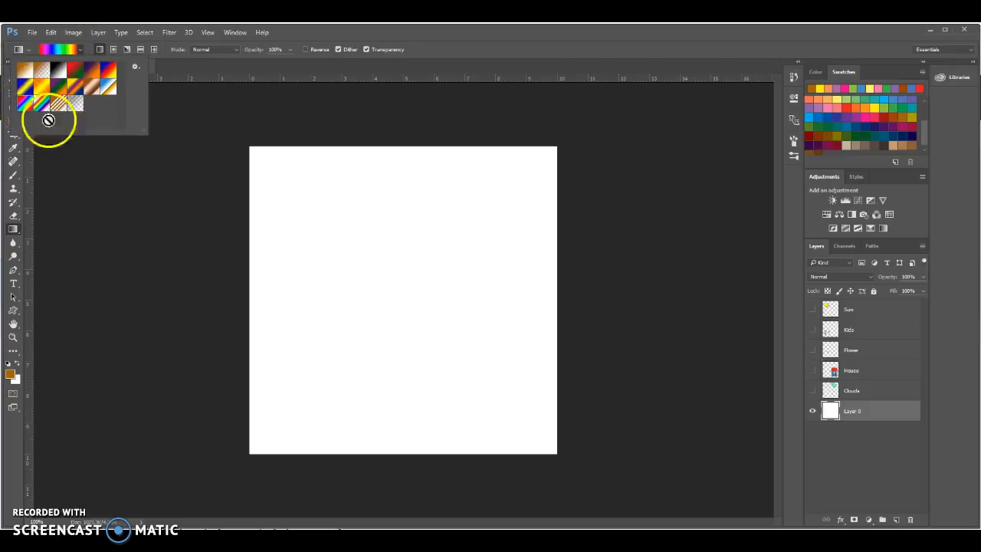
{"action": "left_click", "coordinate": [251, 147]}
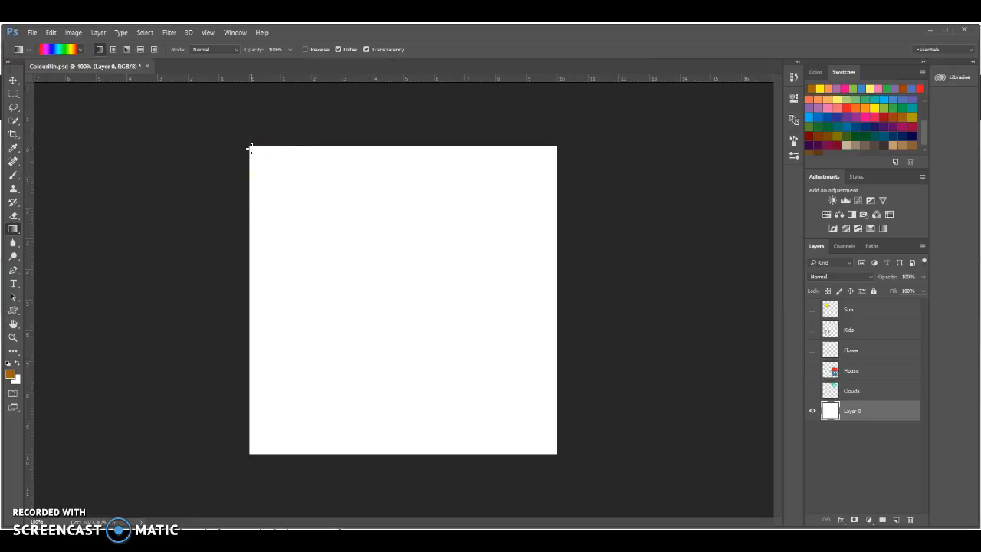
{"action": "left_click_drag", "start_coordinate": [259, 159], "coordinate": [458, 359]}
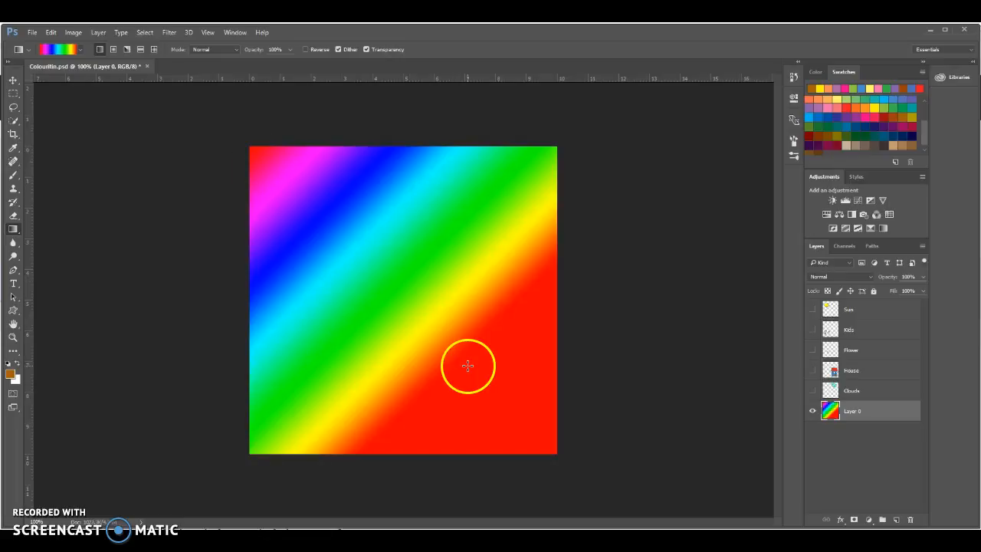
{"action": "left_click_drag", "start_coordinate": [404, 146], "coordinate": [396, 305]}
{"action": "left_click_drag", "start_coordinate": [270, 337], "coordinate": [434, 345]}
{"action": "left_click_drag", "start_coordinate": [248, 148], "coordinate": [532, 432]}
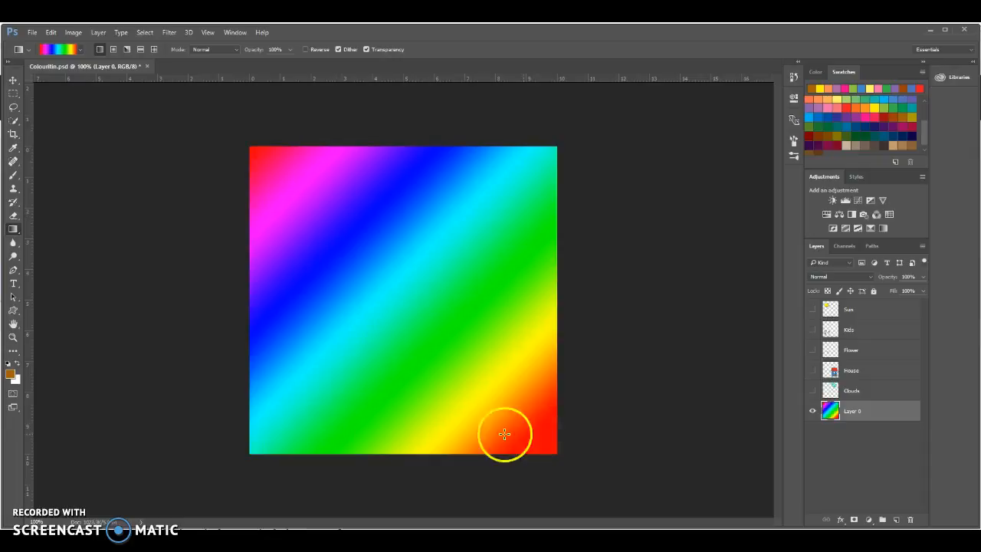
Show the Clouds, House, Flower, Kids and Sun layers again over the gradient background.
{"action": "left_click", "coordinate": [813, 392]}
{"action": "left_click", "coordinate": [813, 370]}
{"action": "left_click", "coordinate": [813, 350]}
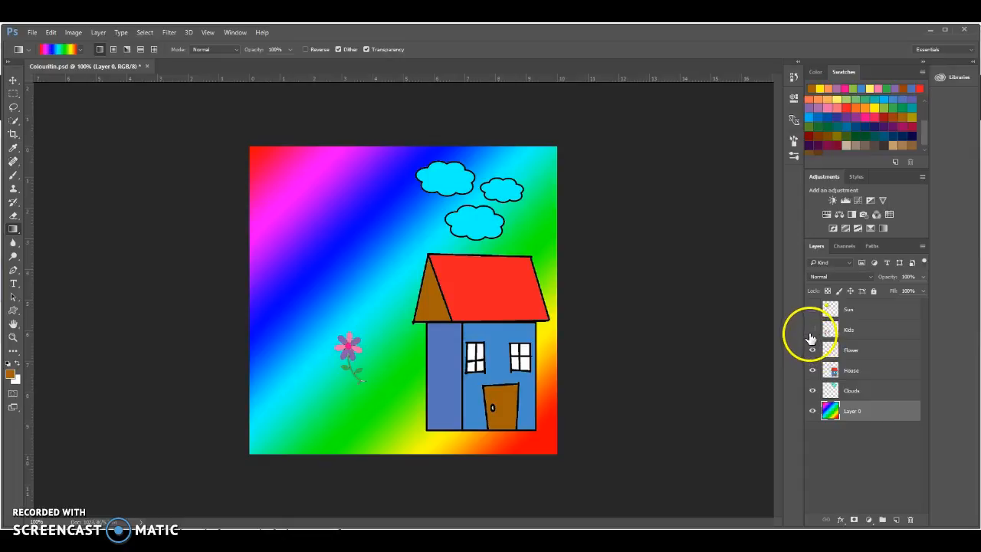
{"action": "left_click", "coordinate": [813, 330]}
{"action": "left_click", "coordinate": [813, 310]}
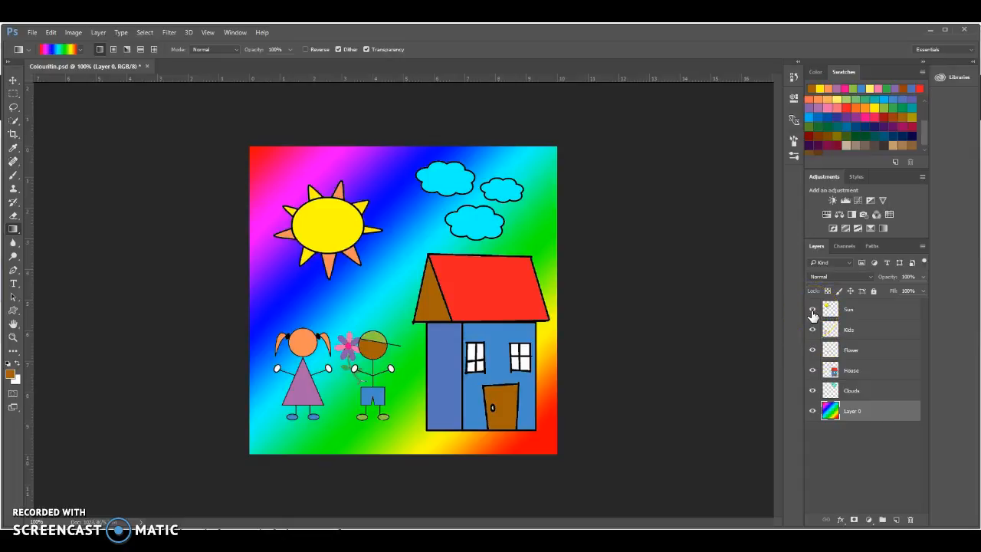
Start saving a copy of the drawing in the Photoshop folder under the file name Colouritincompleted.
{"action": "left_click", "coordinate": [31, 32]}
{"action": "left_click", "coordinate": [48, 176]}
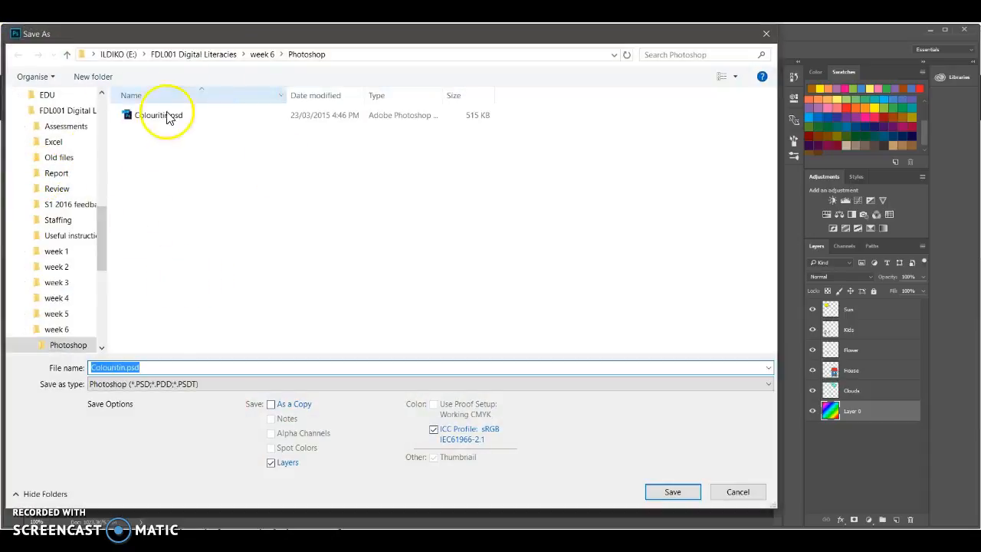
{"action": "left_click", "coordinate": [128, 367]}
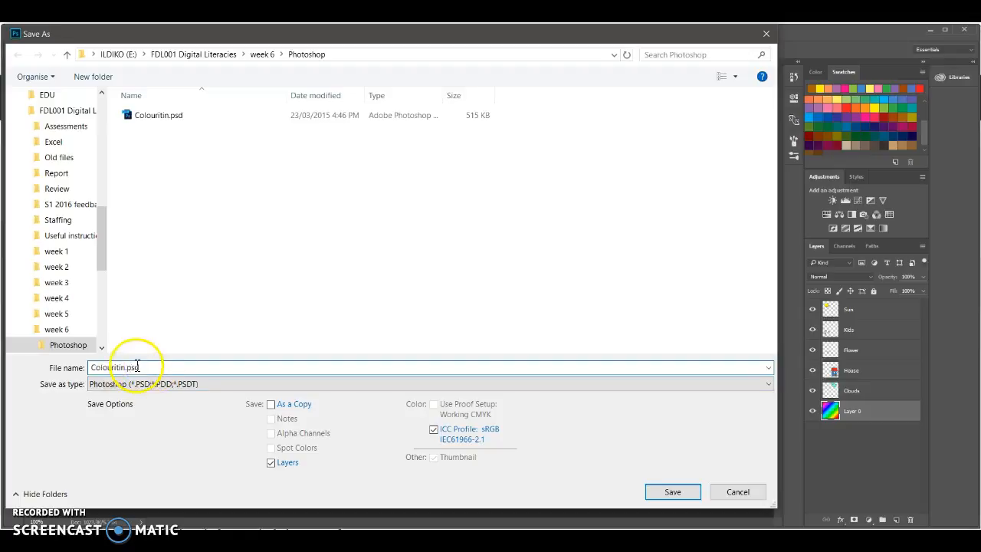
{"action": "left_click_drag", "start_coordinate": [126, 367], "coordinate": [179, 365]}
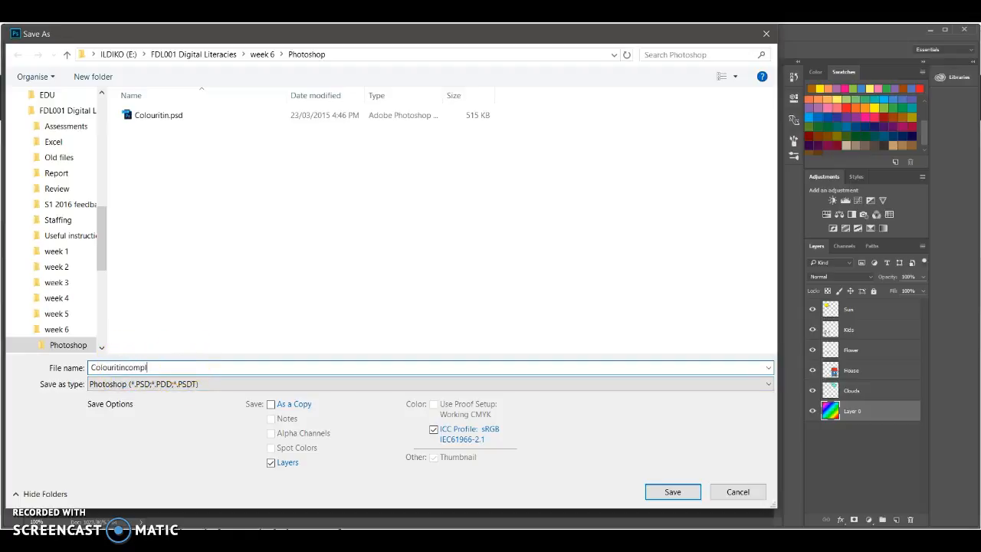
{"action": "type", "text": "completed"}
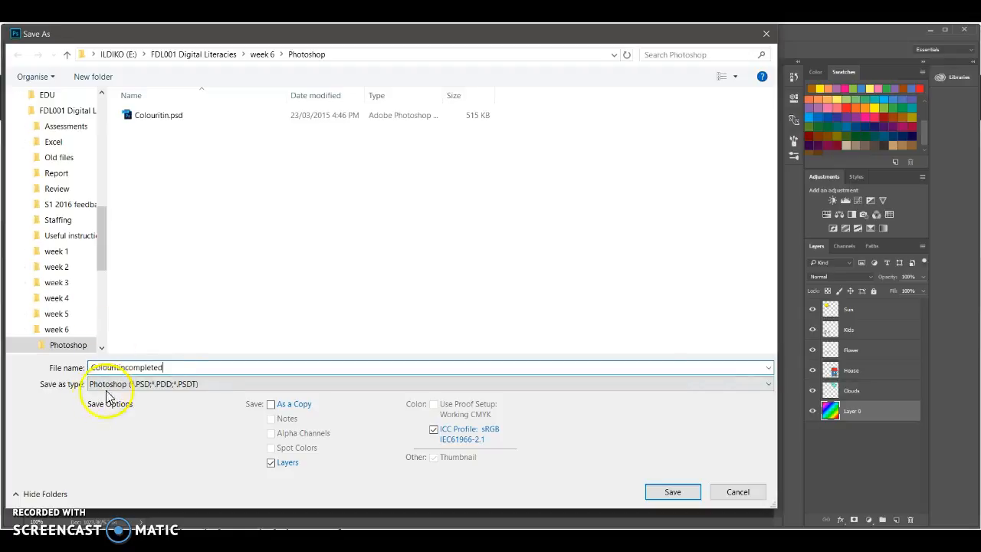
Set the file type to JPEG and save the image with quality 8 (High) and the Baseline ("Standard") format.
{"action": "left_click", "coordinate": [115, 384]}
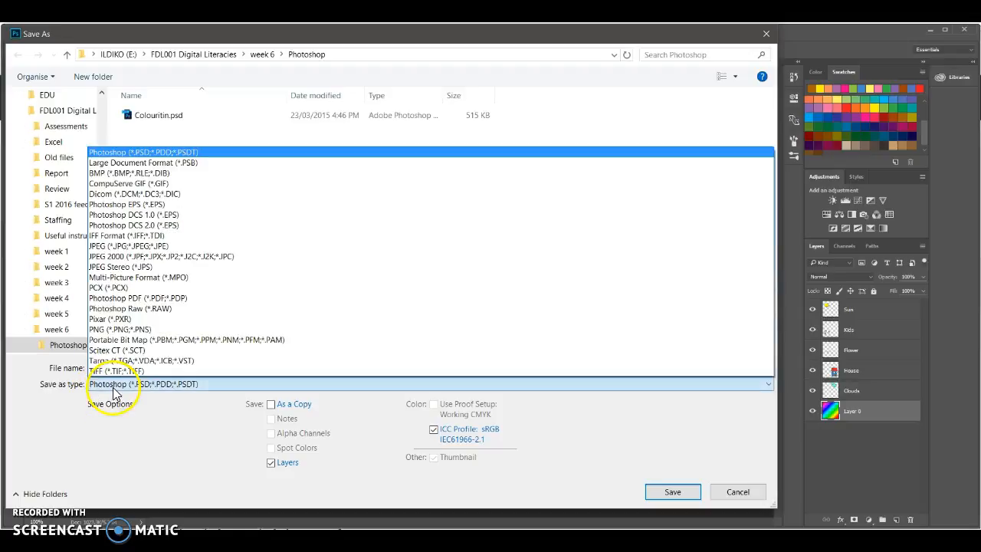
{"action": "left_click", "coordinate": [120, 247]}
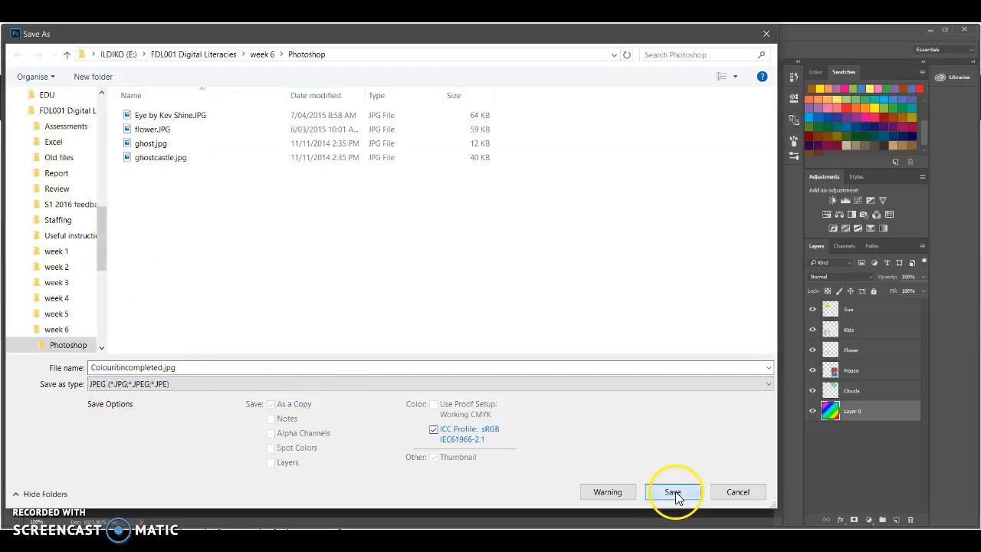
{"action": "left_click", "coordinate": [673, 492]}
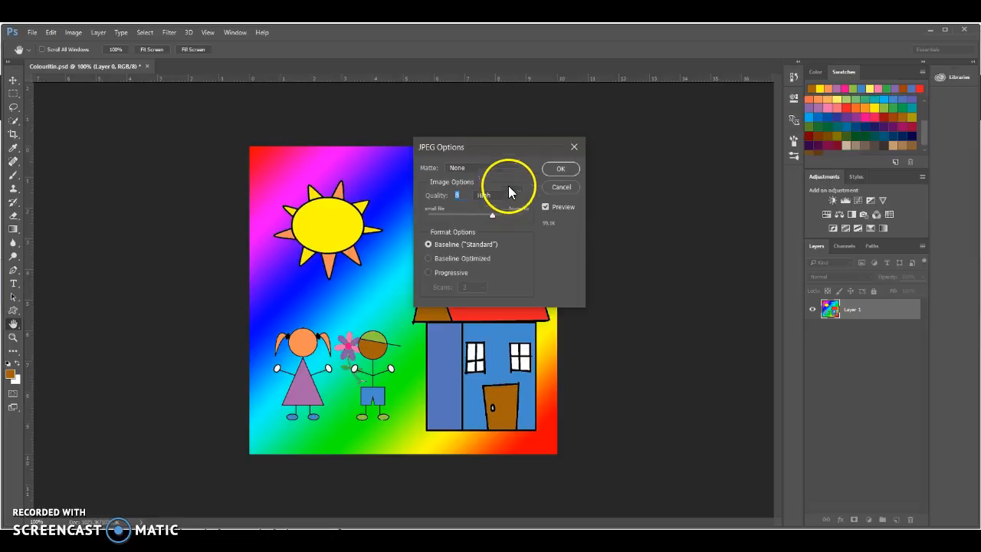
{"action": "left_click", "coordinate": [560, 168]}
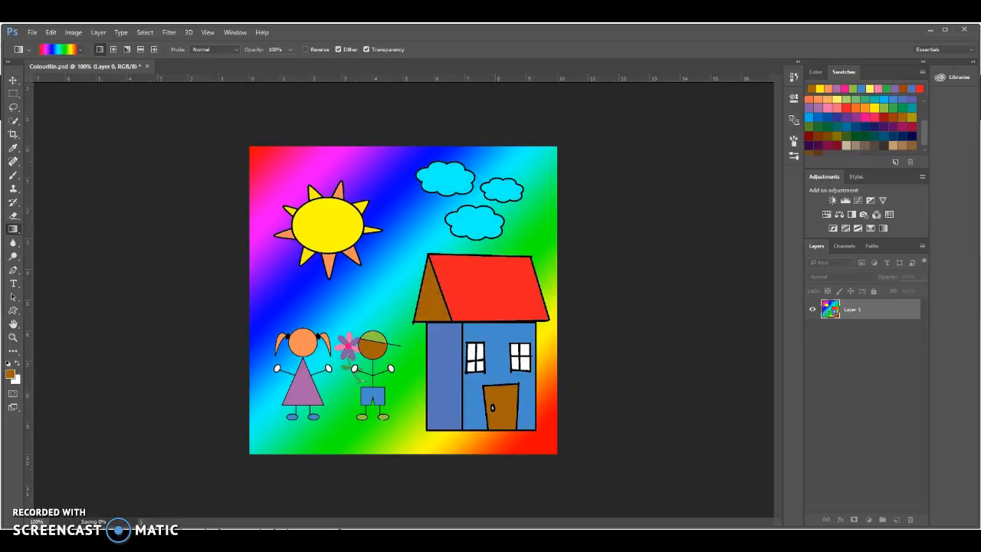